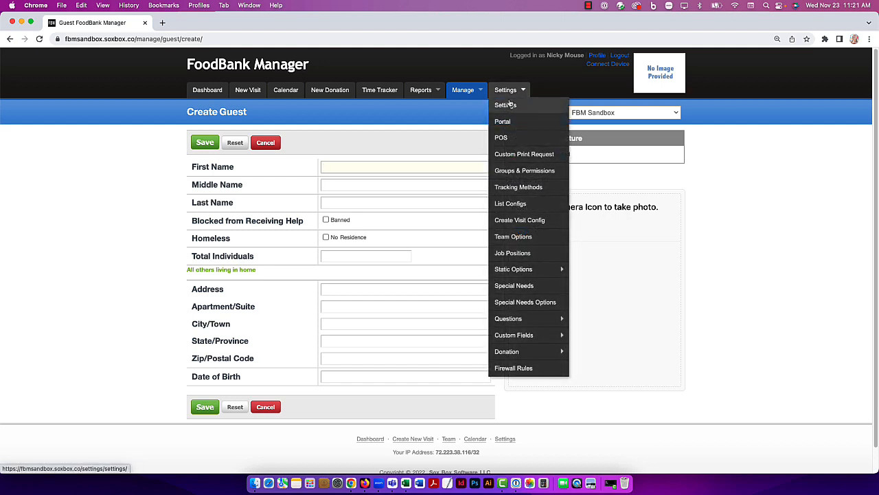
Step: Open the guest settings and keep Method 1: Household Details for All Others Living in Home
{"action": "left_click", "coordinate": [510, 106]}
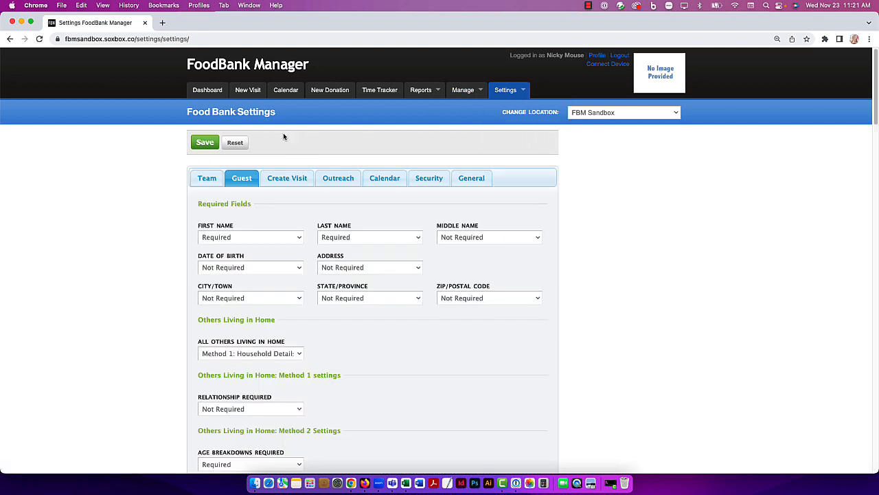
{"action": "left_click", "coordinate": [238, 180]}
{"action": "left_click", "coordinate": [259, 356]}
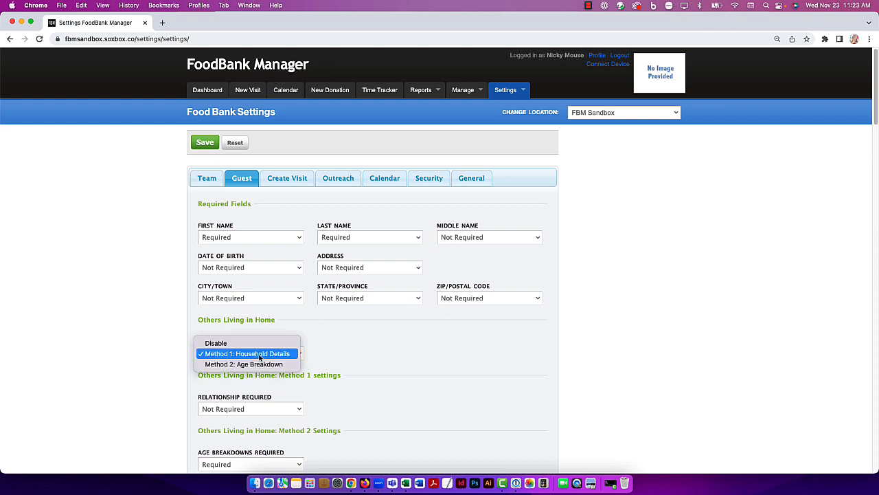
{"action": "left_click", "coordinate": [259, 356]}
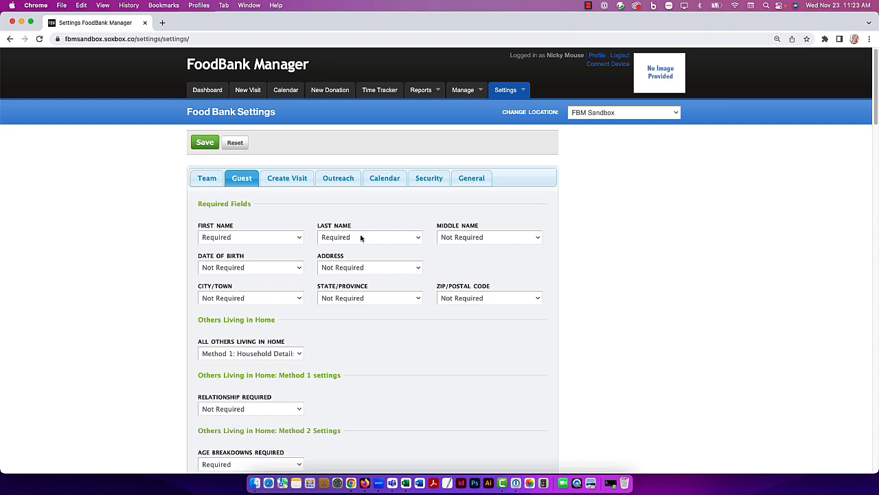
Step: Set the Date of Birth field to Hide in the guest settings' required fields
{"action": "left_click", "coordinate": [286, 268]}
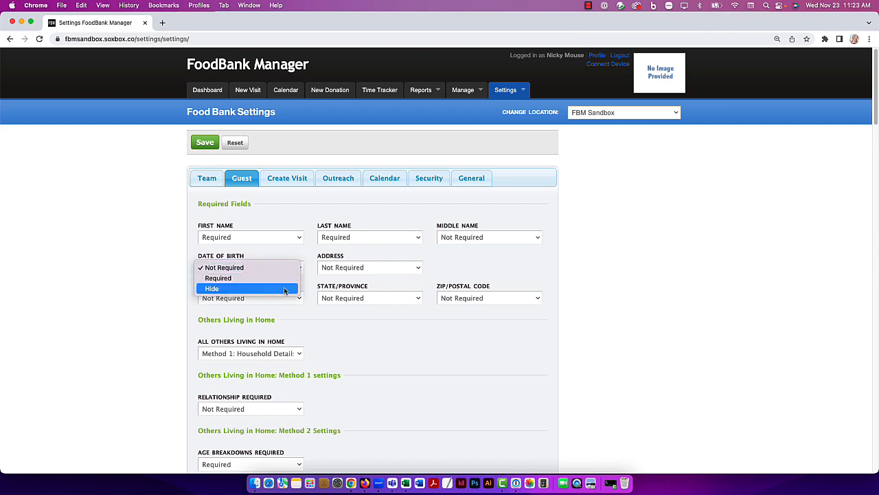
{"action": "left_click", "coordinate": [284, 289]}
Step: Examine the optional guest fields from Mailing Address through Income & Expenses, checking their Hide/Show and Required choices
{"action": "scroll", "coordinate": [285, 289], "scroll_direction": "down", "scroll_amount": 5}
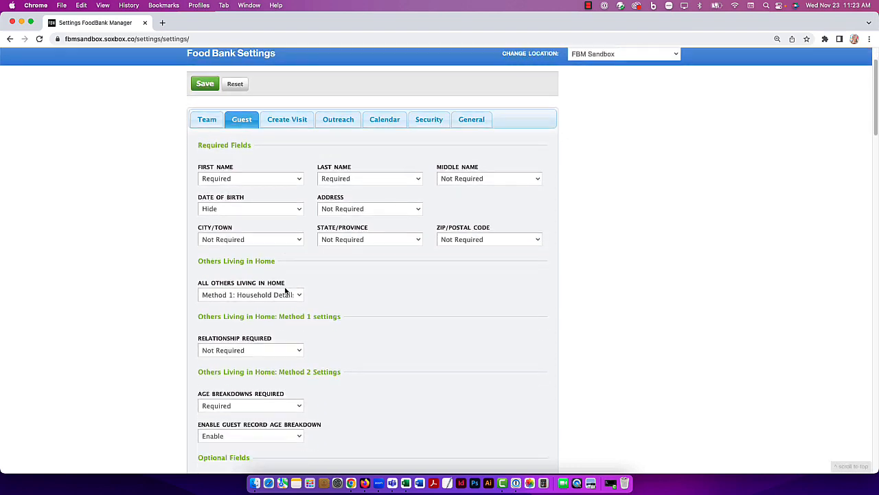
{"action": "scroll", "coordinate": [286, 291], "scroll_direction": "down", "scroll_amount": 2}
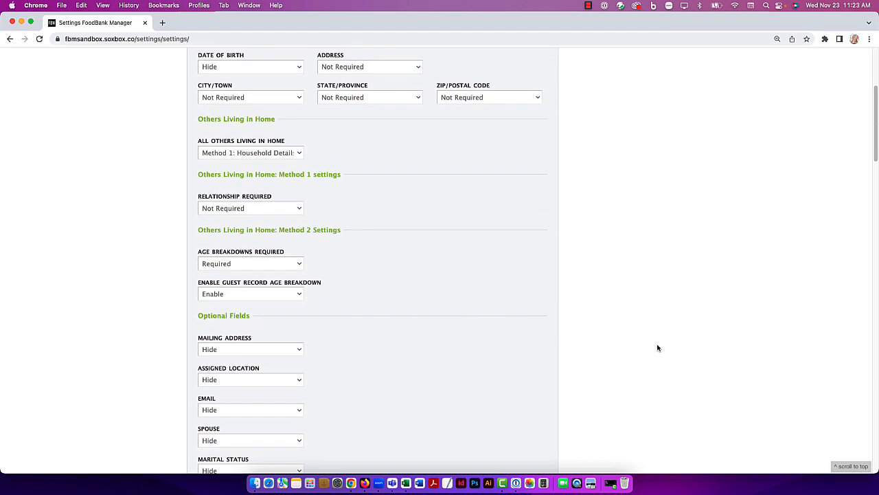
{"action": "scroll", "coordinate": [657, 348], "scroll_direction": "down", "scroll_amount": 3}
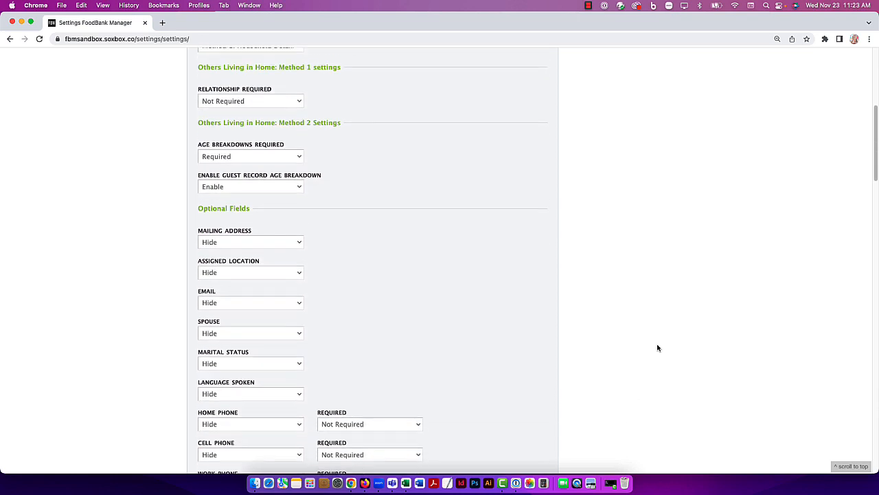
{"action": "scroll", "coordinate": [657, 347], "scroll_direction": "down", "scroll_amount": 1}
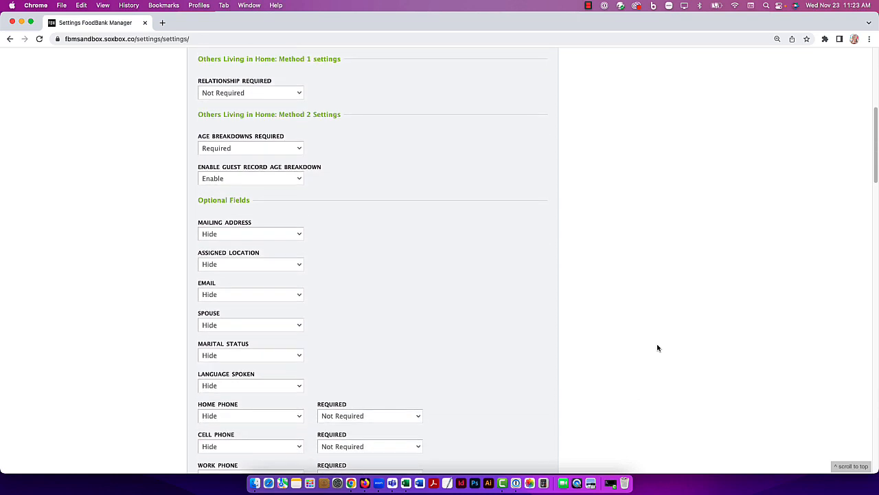
{"action": "left_click", "coordinate": [299, 228]}
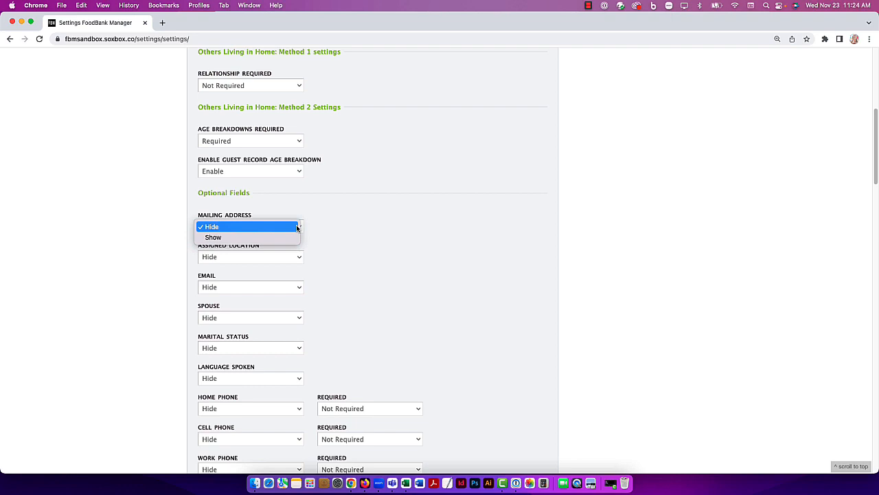
{"action": "left_click", "coordinate": [297, 228]}
{"action": "scroll", "coordinate": [662, 231], "scroll_direction": "down", "scroll_amount": 10}
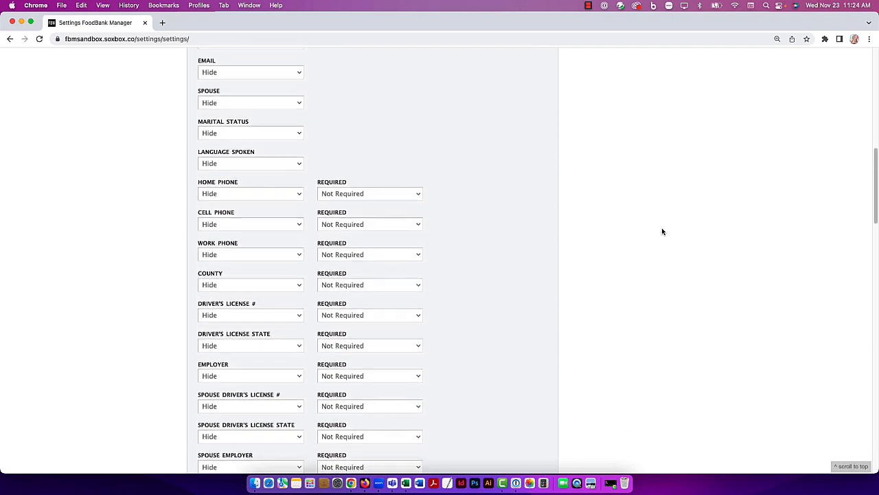
{"action": "left_click", "coordinate": [385, 189]}
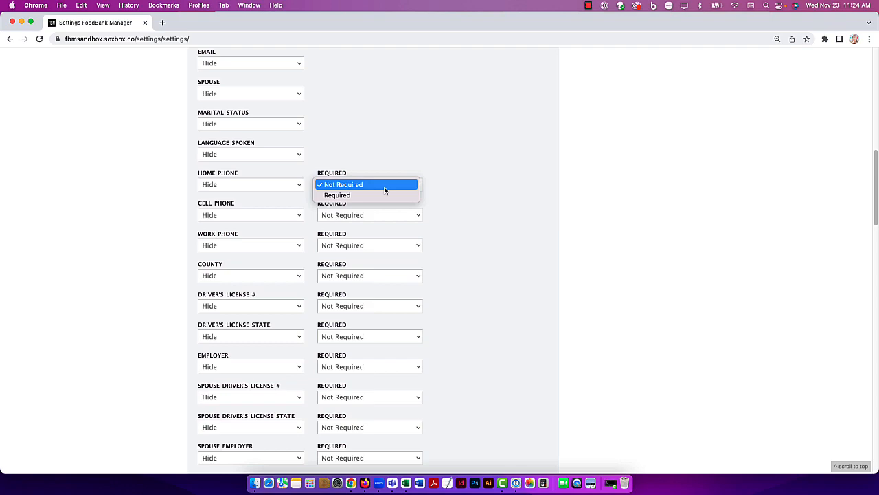
{"action": "left_click", "coordinate": [589, 188]}
{"action": "scroll", "coordinate": [588, 189], "scroll_direction": "down", "scroll_amount": 5}
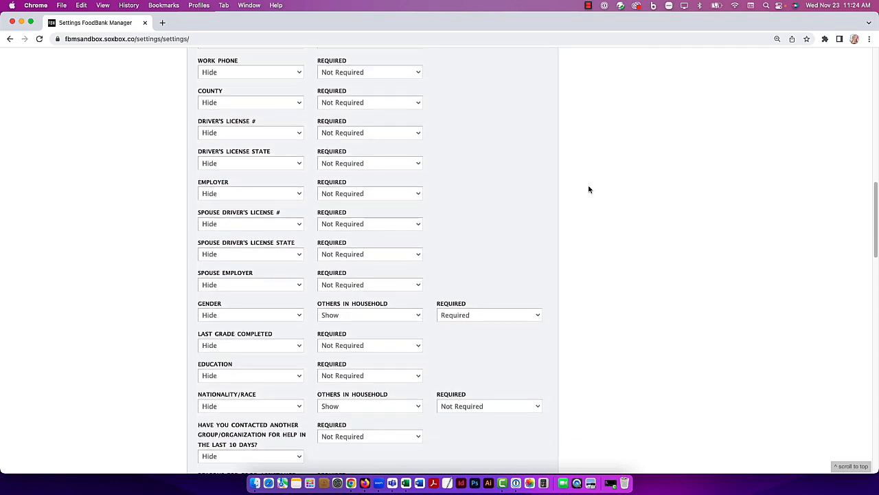
{"action": "scroll", "coordinate": [589, 189], "scroll_direction": "down", "scroll_amount": 2}
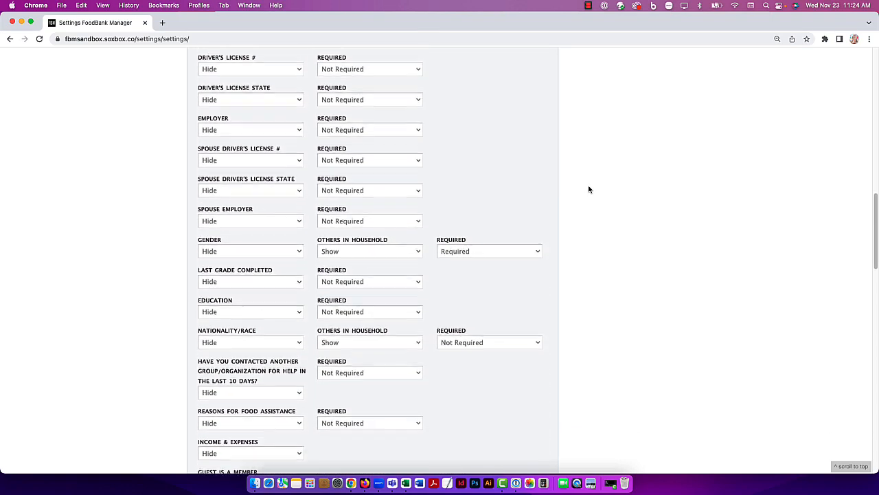
{"action": "scroll", "coordinate": [589, 189], "scroll_direction": "down", "scroll_amount": 1}
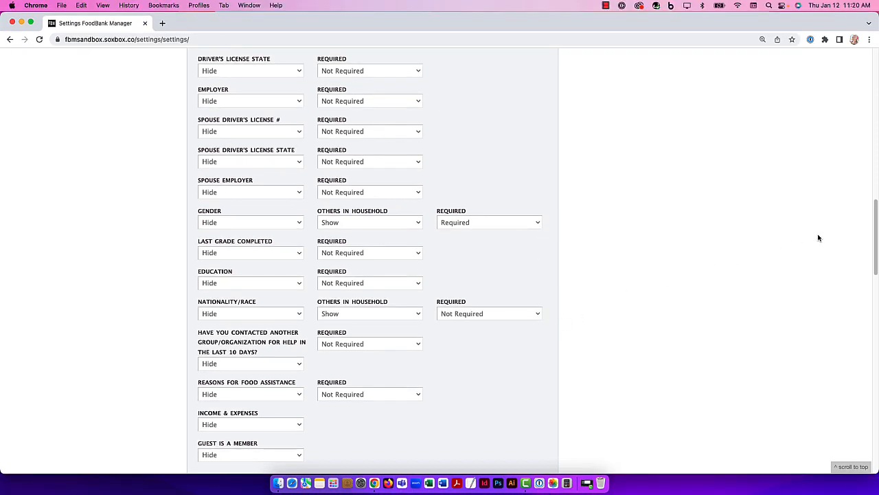
{"action": "left_click_drag", "start_coordinate": [876, 239], "coordinate": [877, 306]}
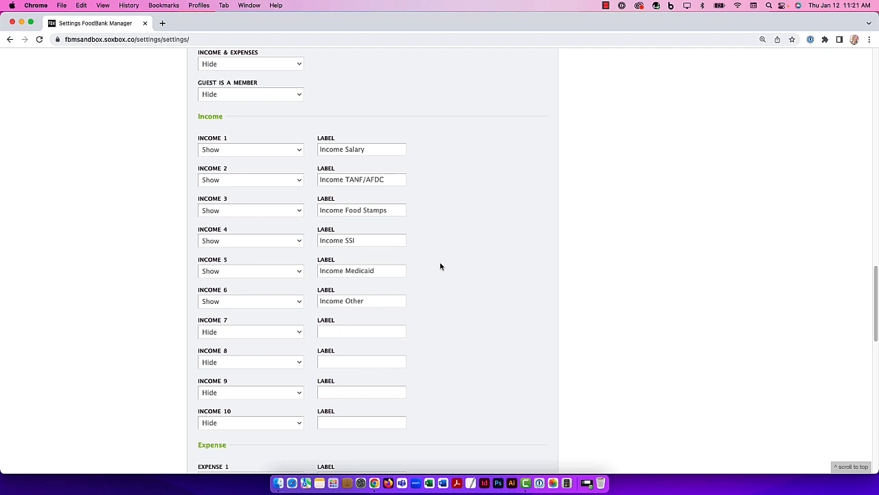
{"action": "left_click", "coordinate": [272, 64]}
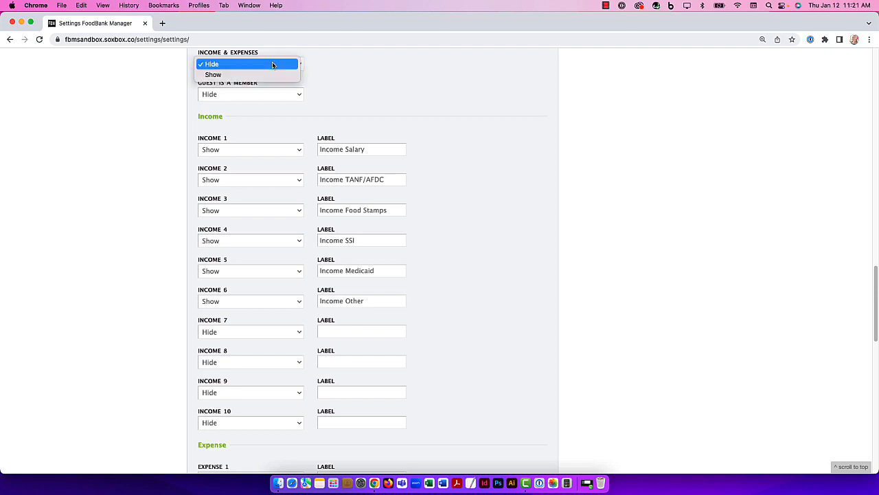
{"action": "left_click", "coordinate": [272, 64]}
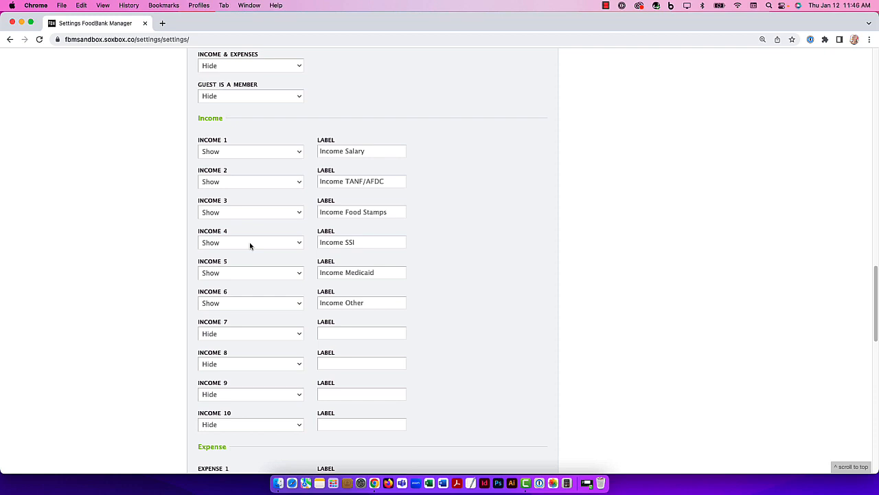
Step: Replace the Income 1 label with Monthly Income
{"action": "left_click", "coordinate": [366, 151]}
{"action": "key", "text": "super+a"}
{"action": "type", "text": "Monthly Income"}
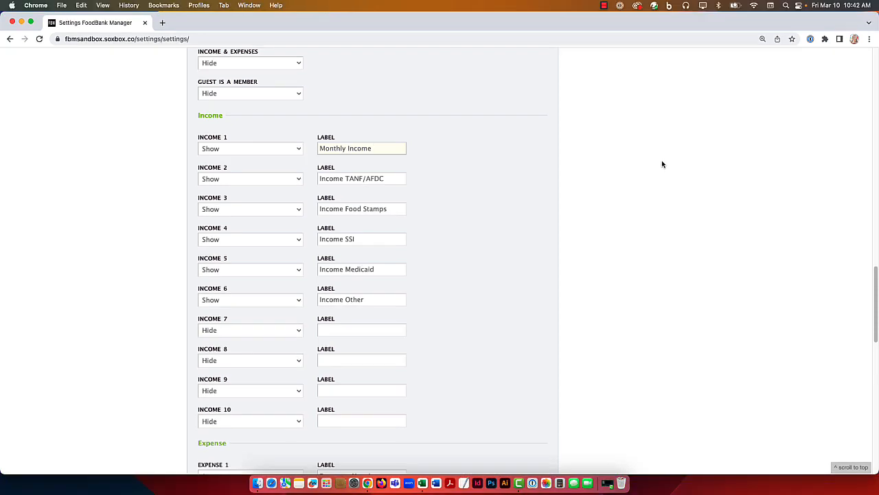
Step: Open the custom guest fields page and start creating a new field
{"action": "scroll", "coordinate": [662, 163], "scroll_direction": "down", "scroll_amount": 10}
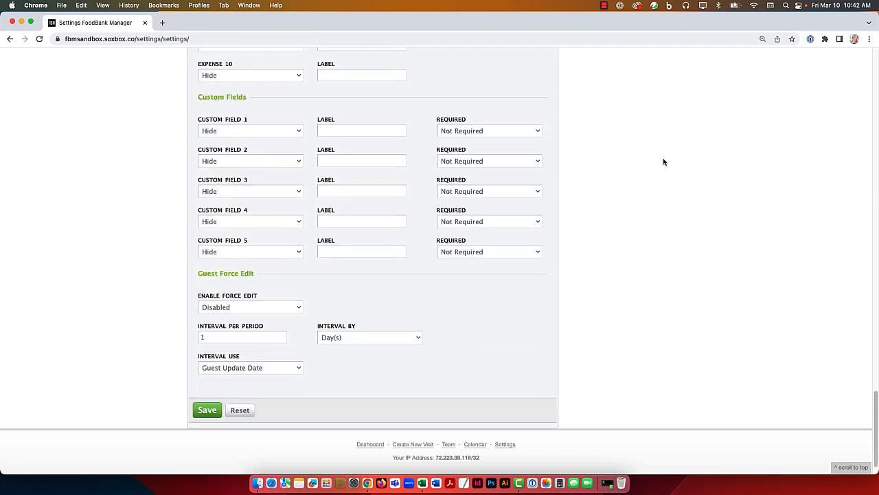
{"action": "scroll", "coordinate": [663, 162], "scroll_direction": "down", "scroll_amount": 1}
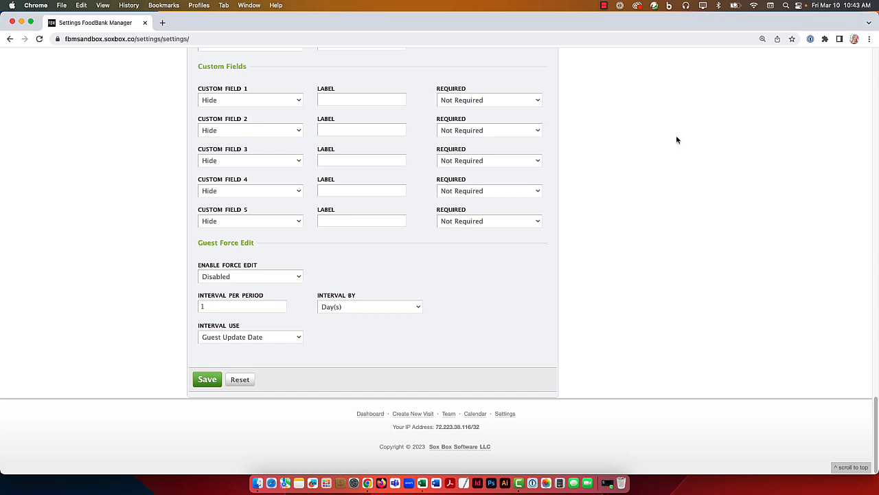
{"action": "scroll", "coordinate": [639, 151], "scroll_direction": "up", "scroll_amount": 15}
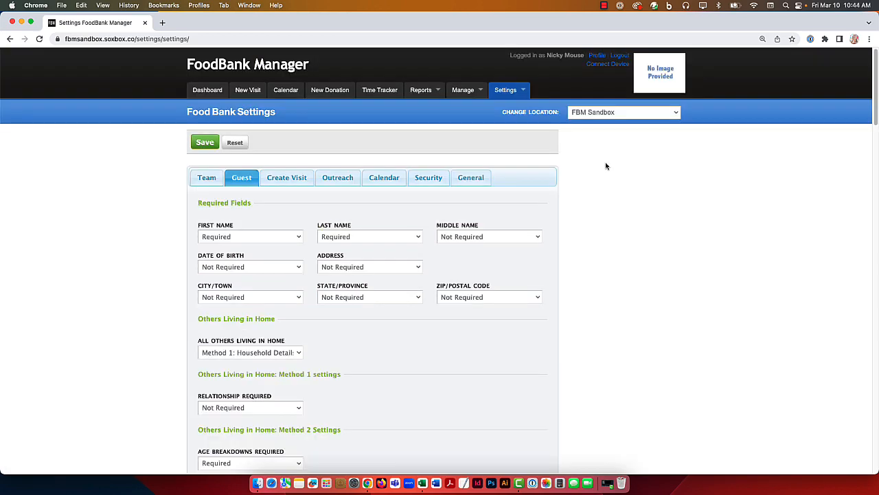
{"action": "mouse_move", "coordinate": [509, 90]}
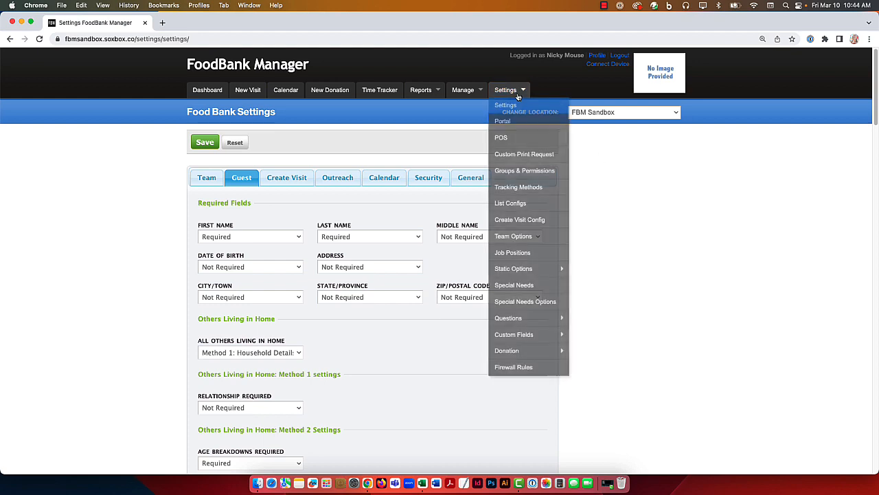
{"action": "mouse_move", "coordinate": [532, 334]}
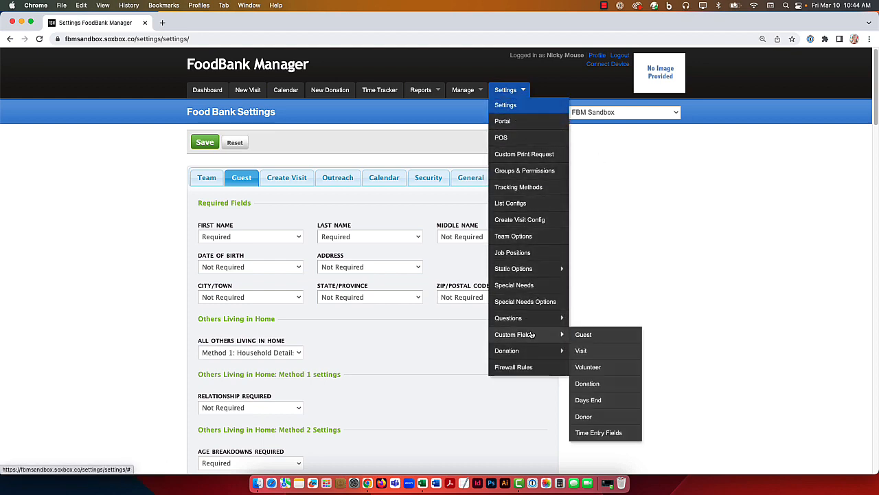
{"action": "left_click", "coordinate": [592, 338]}
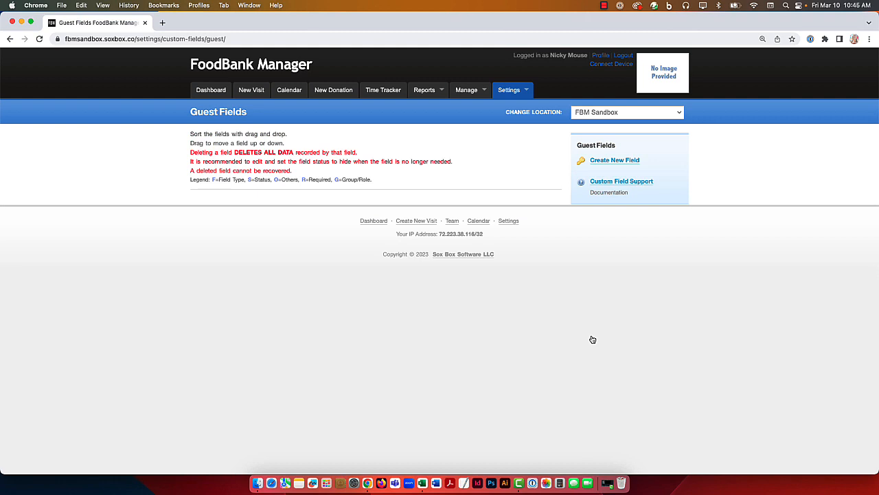
{"action": "left_click", "coordinate": [618, 162]}
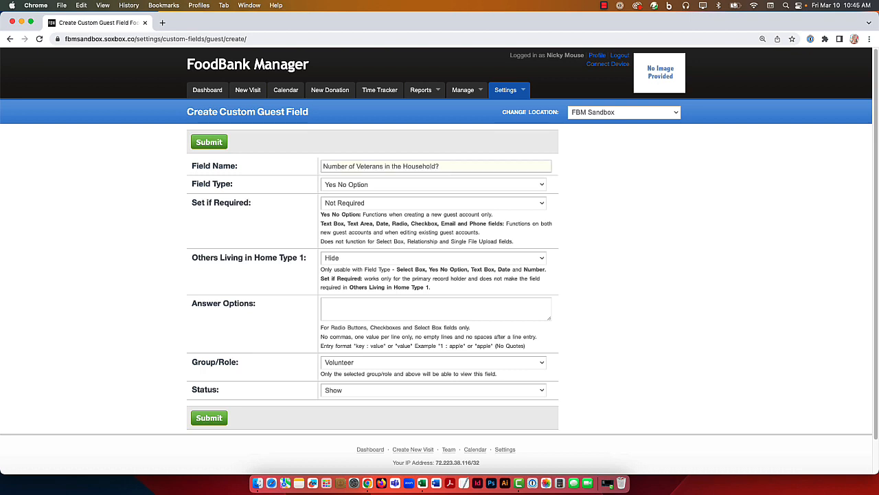
Step: Name the custom guest field "Number of Veterans in the Household?", set its type to Number, and show it for Others Living in Home Type 1
{"action": "left_click", "coordinate": [637, 169]}
{"action": "left_click", "coordinate": [540, 187]}
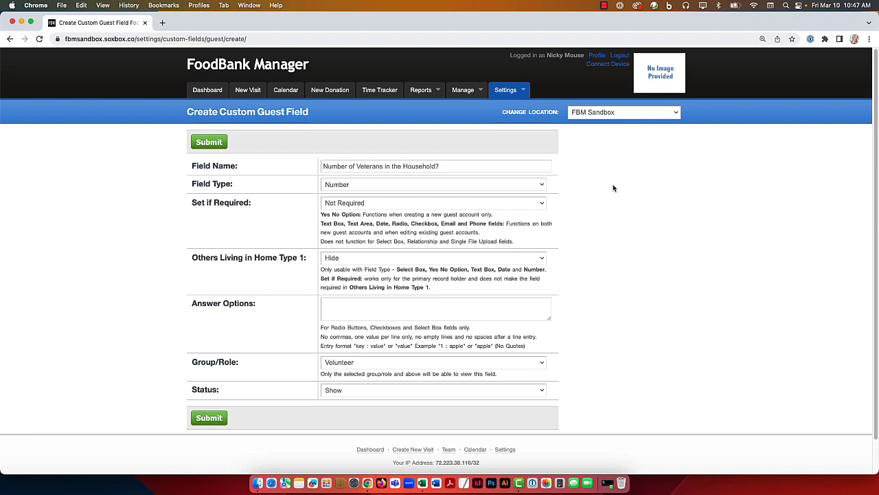
{"action": "left_click", "coordinate": [527, 261]}
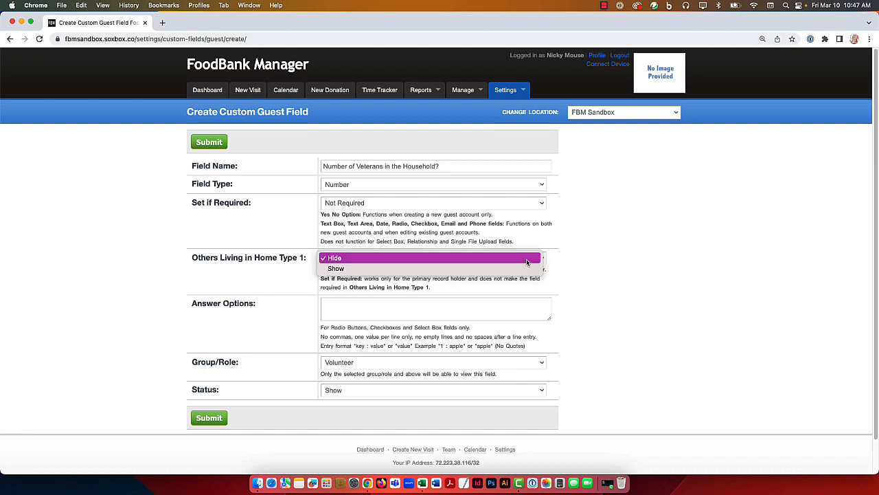
{"action": "left_click", "coordinate": [526, 269]}
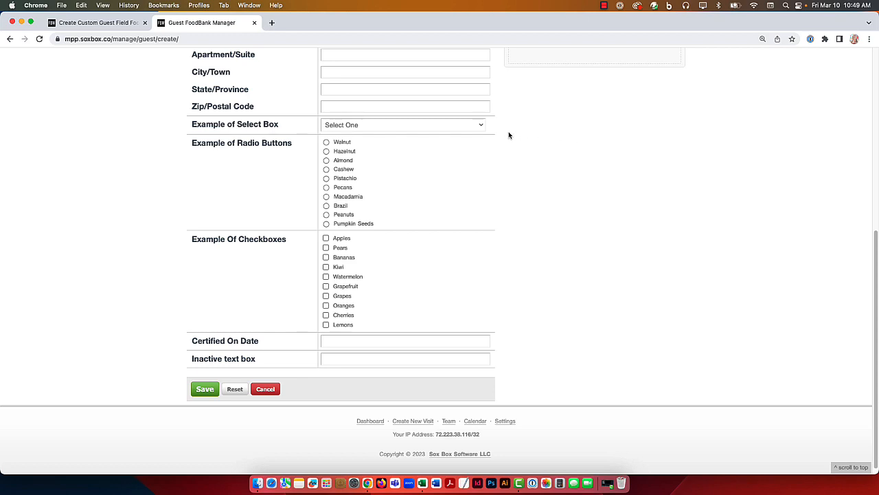
Step: Try the example guest fields by choosing Ticket to Ride, Walnut, and Apples, Pears and Bananas, then close the example page
{"action": "left_click", "coordinate": [475, 126]}
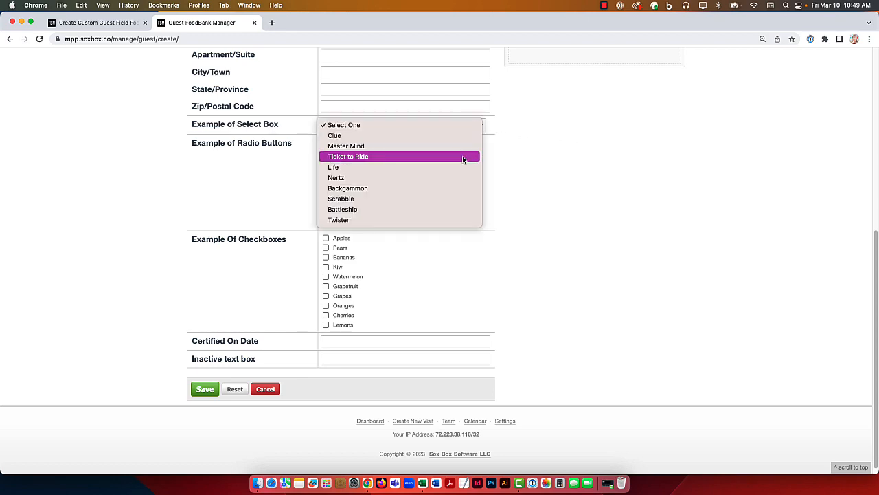
{"action": "left_click", "coordinate": [463, 156]}
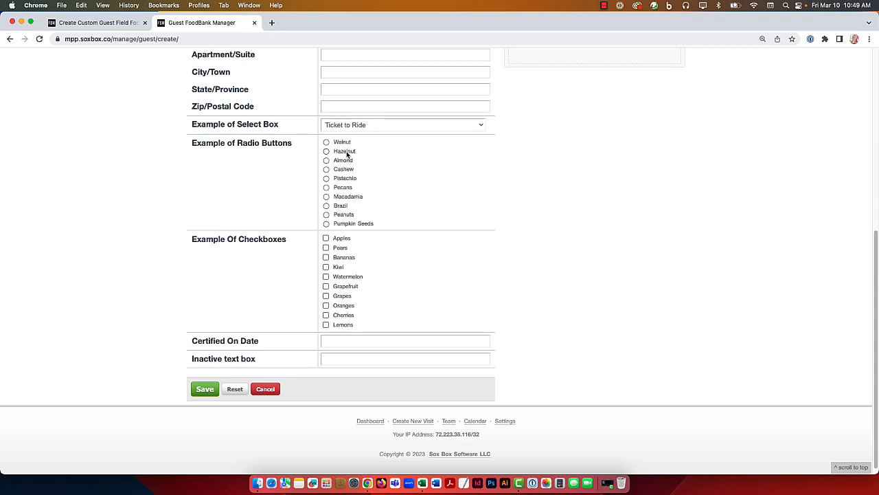
{"action": "left_click", "coordinate": [327, 143]}
{"action": "left_click", "coordinate": [326, 237]}
{"action": "left_click", "coordinate": [326, 248]}
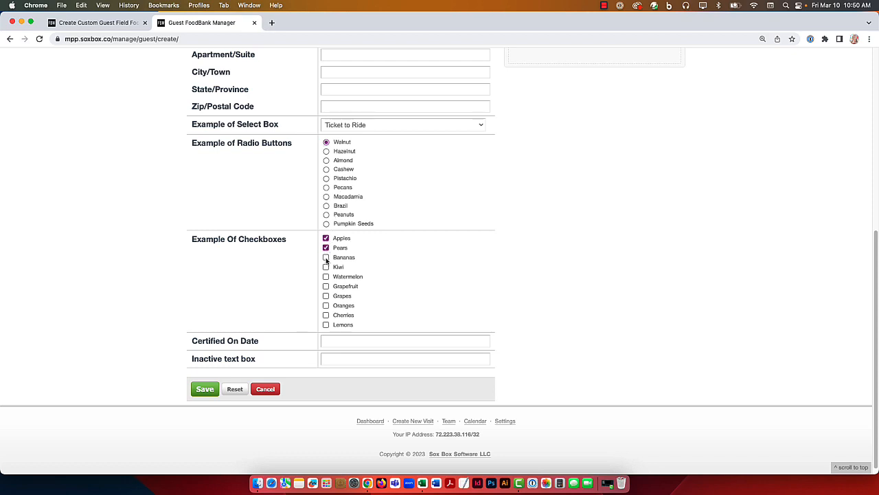
{"action": "left_click", "coordinate": [325, 257]}
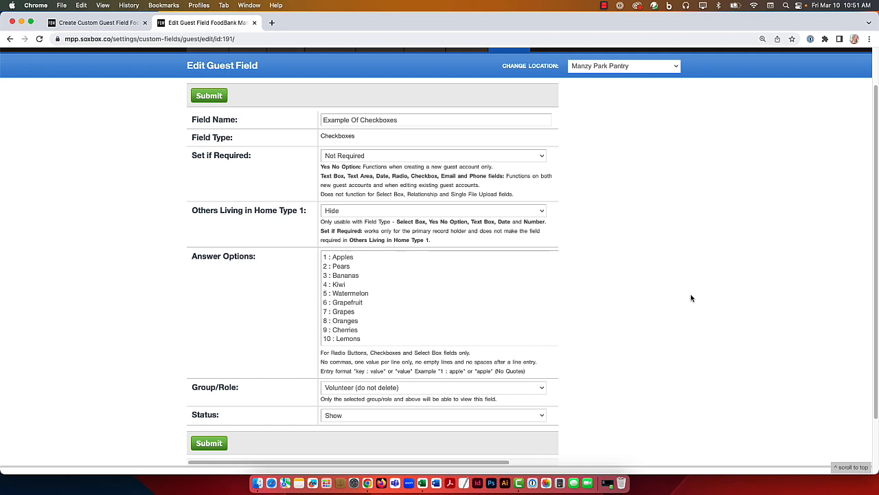
{"action": "key", "text": "super+w"}
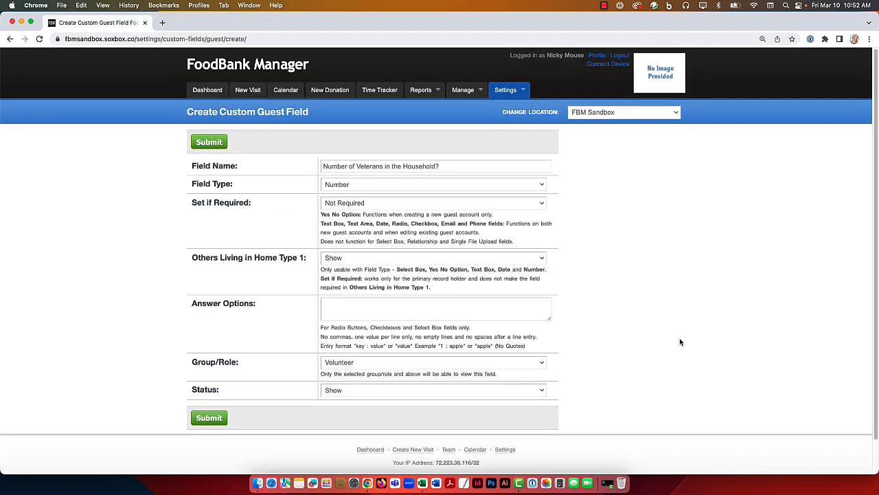
Step: Assign the custom field to the Staff group/role, keep its status at Show, and submit it
{"action": "left_click", "coordinate": [540, 362]}
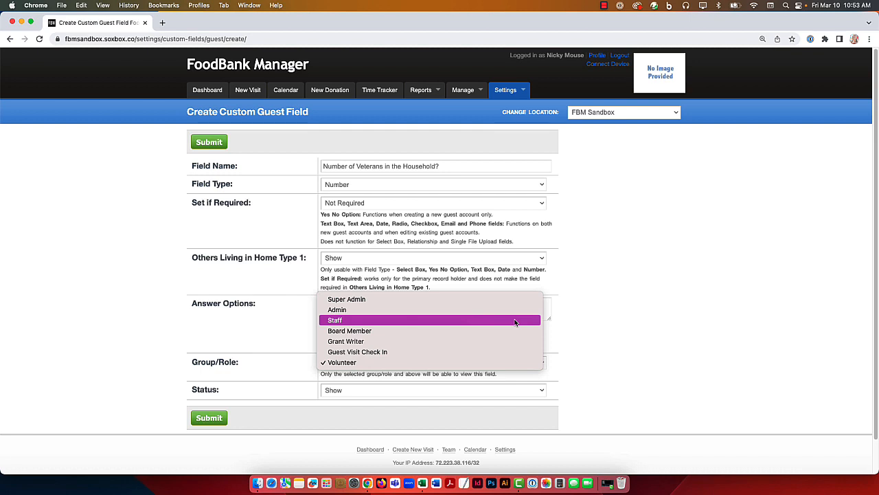
{"action": "left_click", "coordinate": [515, 321]}
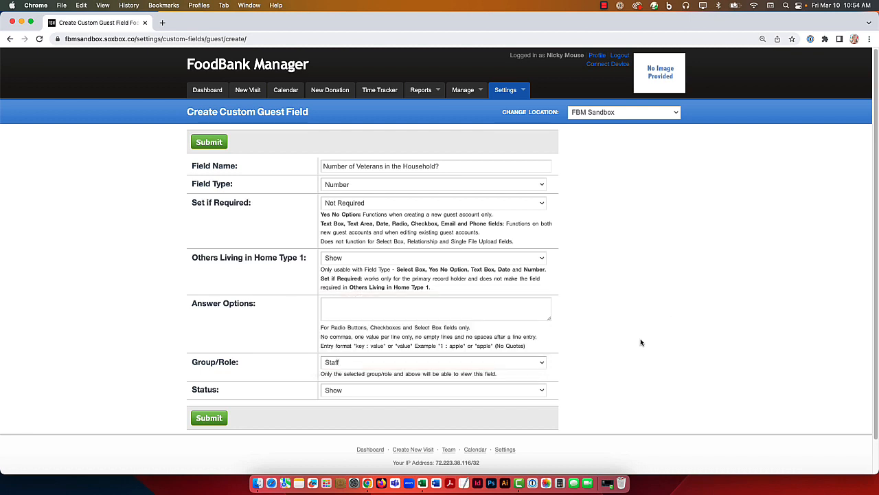
{"action": "left_click", "coordinate": [542, 390]}
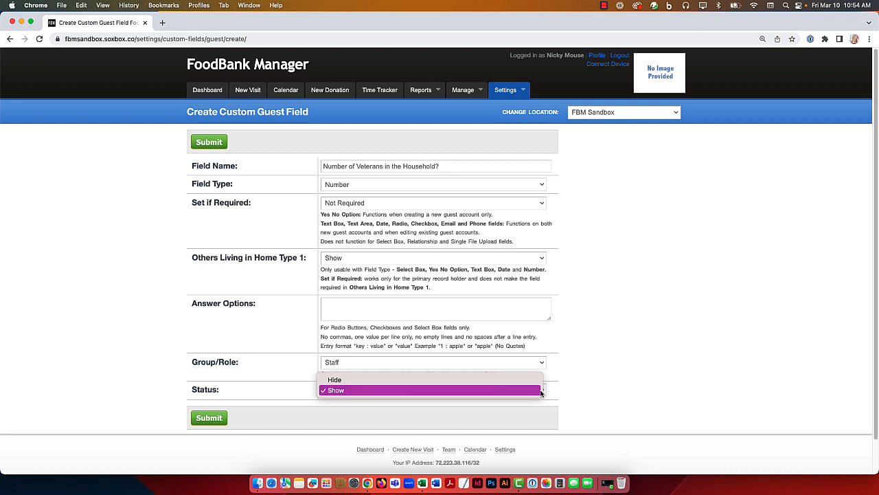
{"action": "left_click", "coordinate": [540, 390]}
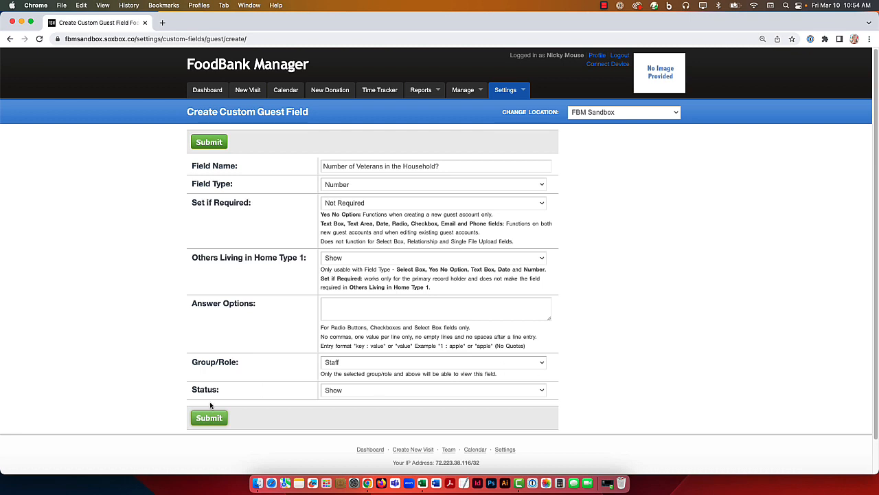
{"action": "left_click", "coordinate": [217, 417]}
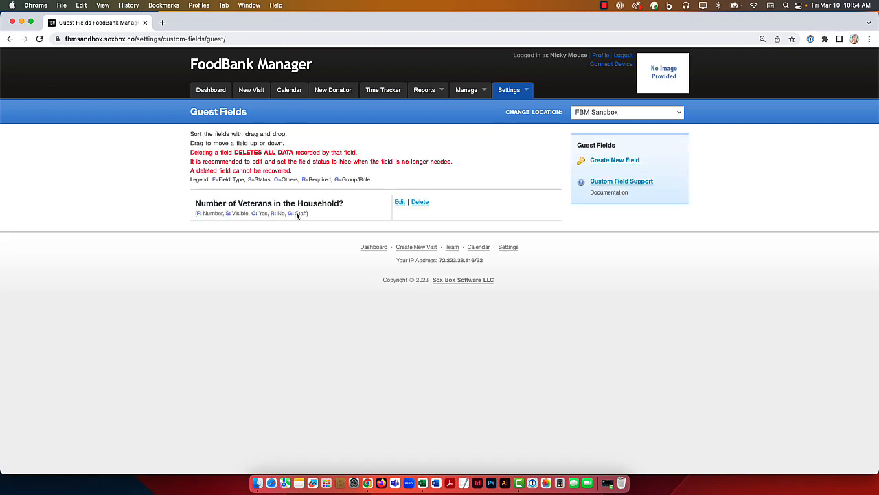